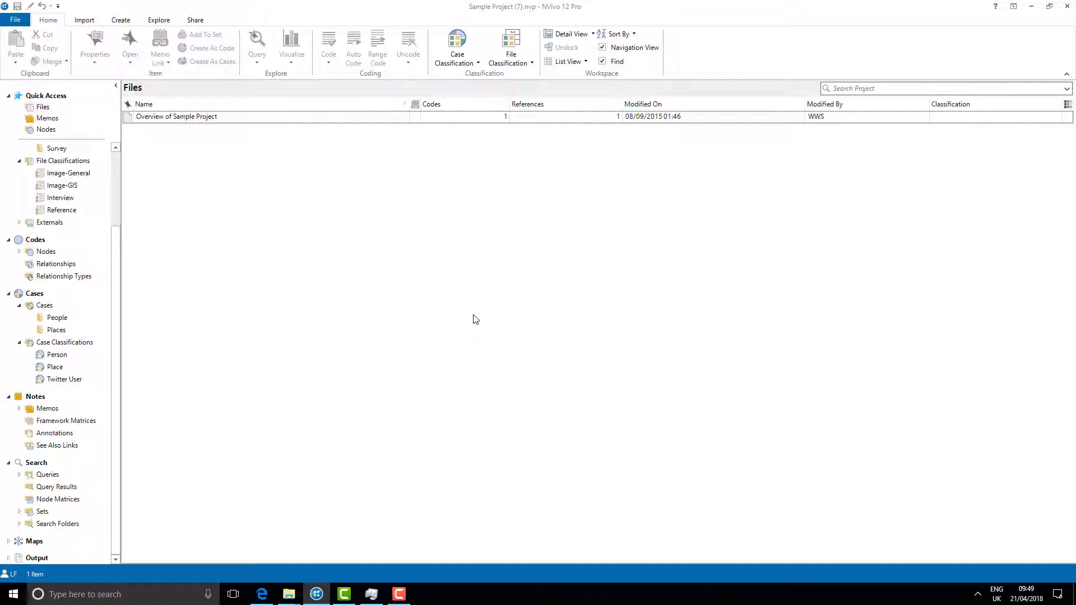
Step: Open Advanced Find to look for Codes & Cases using advanced criteria
{"action": "left_click", "coordinate": [164, 21]}
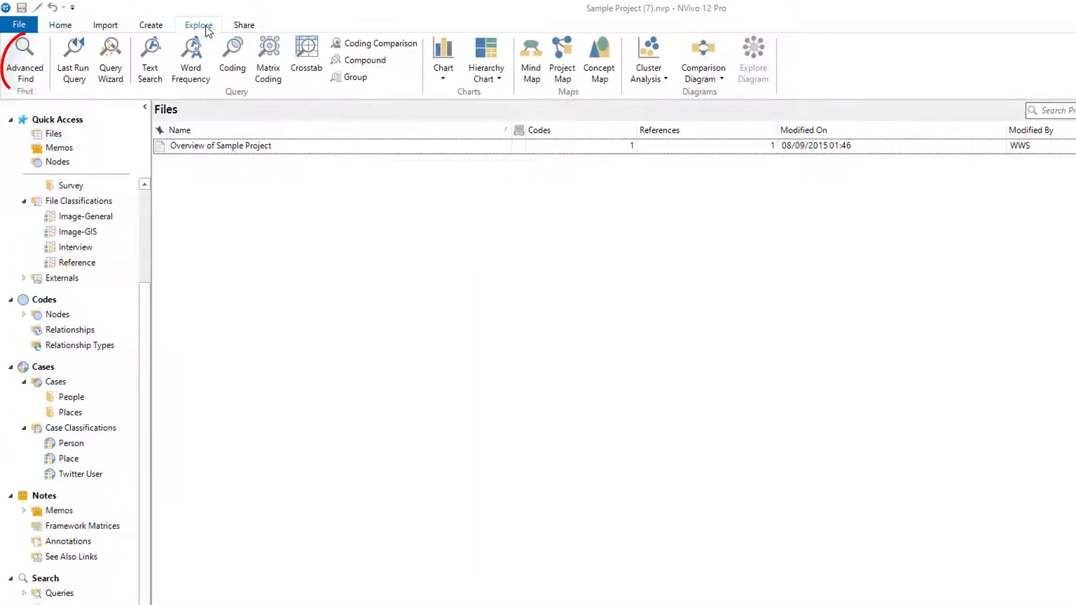
{"action": "left_click", "coordinate": [40, 59]}
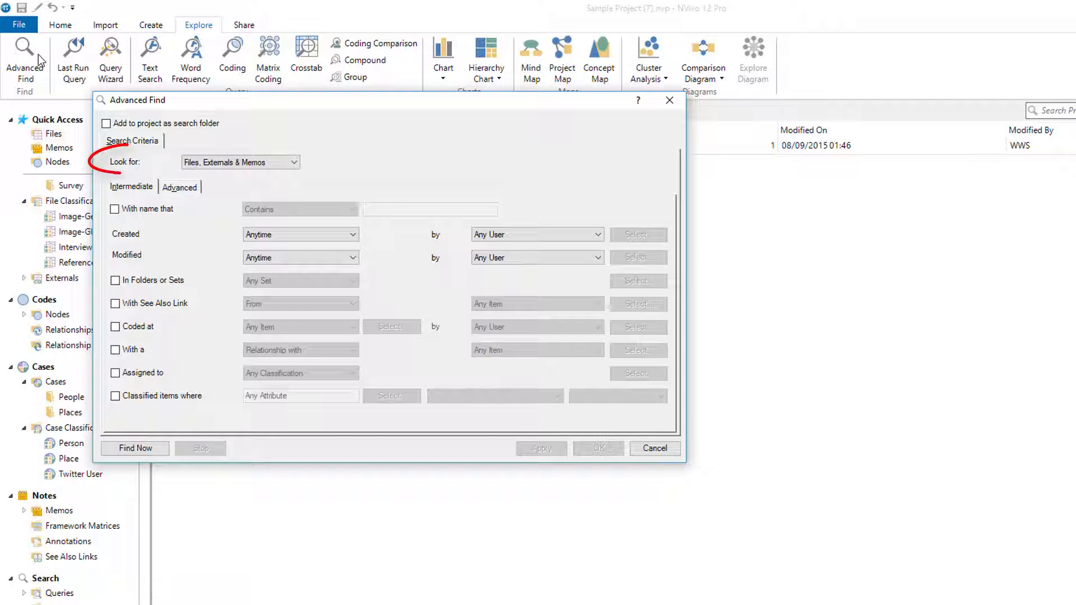
{"action": "left_click", "coordinate": [276, 166]}
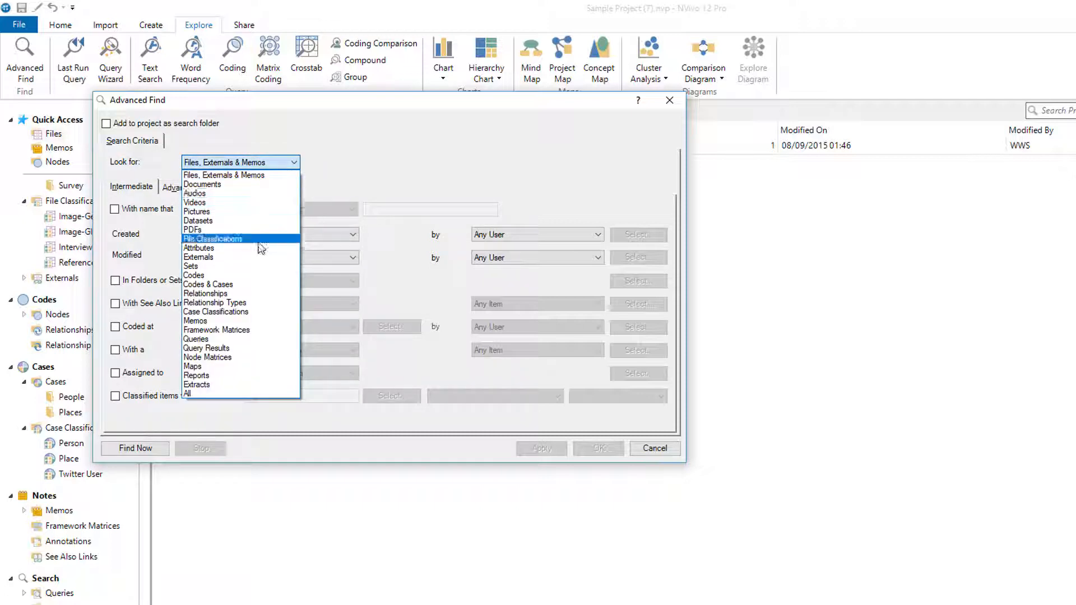
{"action": "left_click", "coordinate": [243, 282]}
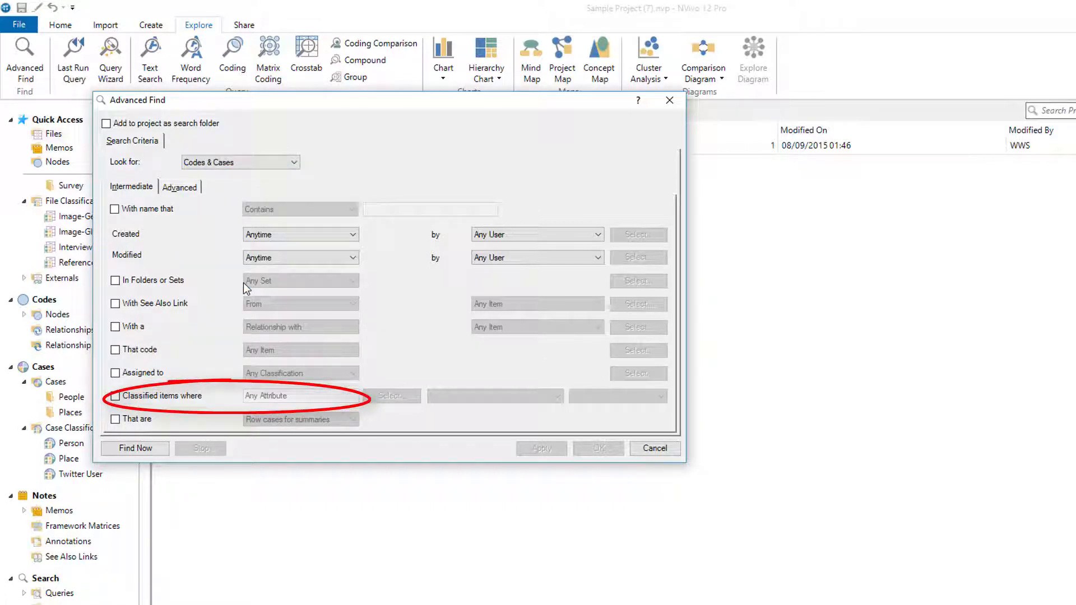
{"action": "left_click", "coordinate": [184, 189]}
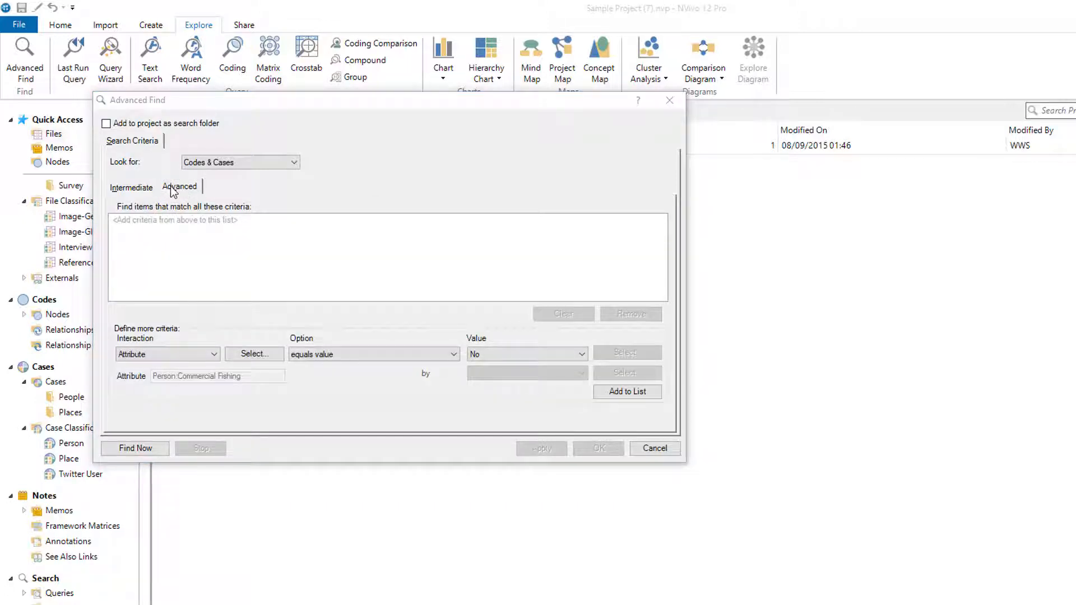
Step: Add an attribute criterion Person:Gender equals value Female to the search list
{"action": "left_click", "coordinate": [142, 355]}
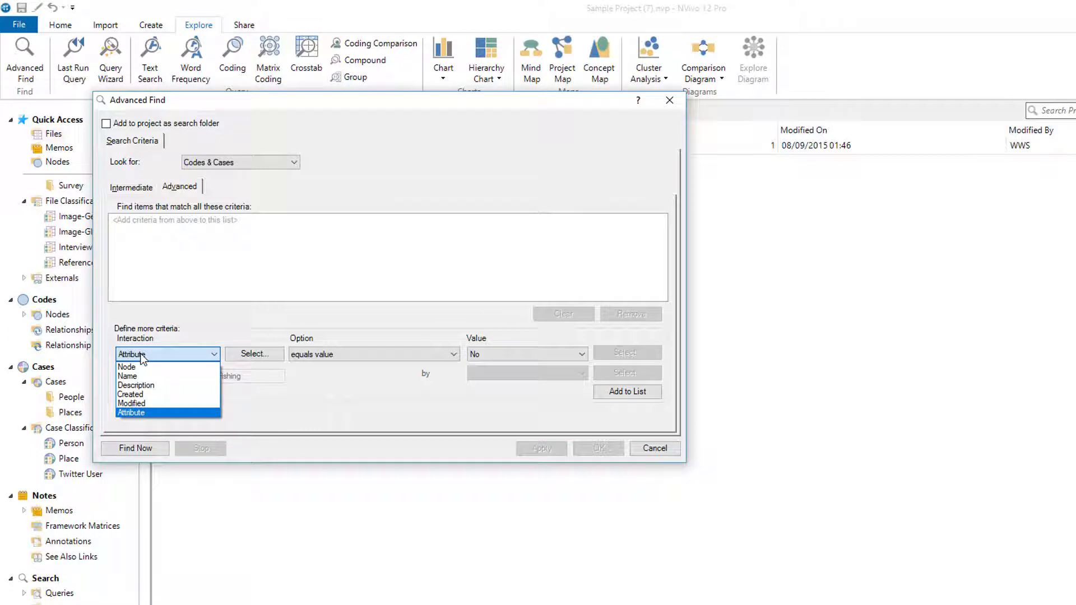
{"action": "left_click", "coordinate": [148, 412]}
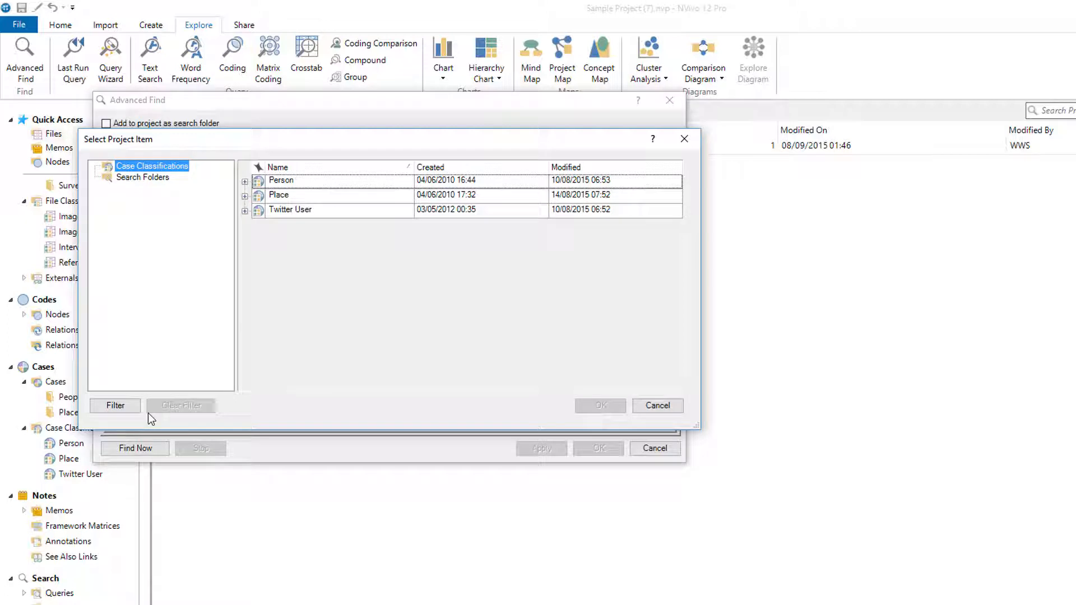
{"action": "left_click", "coordinate": [245, 182]}
{"action": "left_click", "coordinate": [317, 330]}
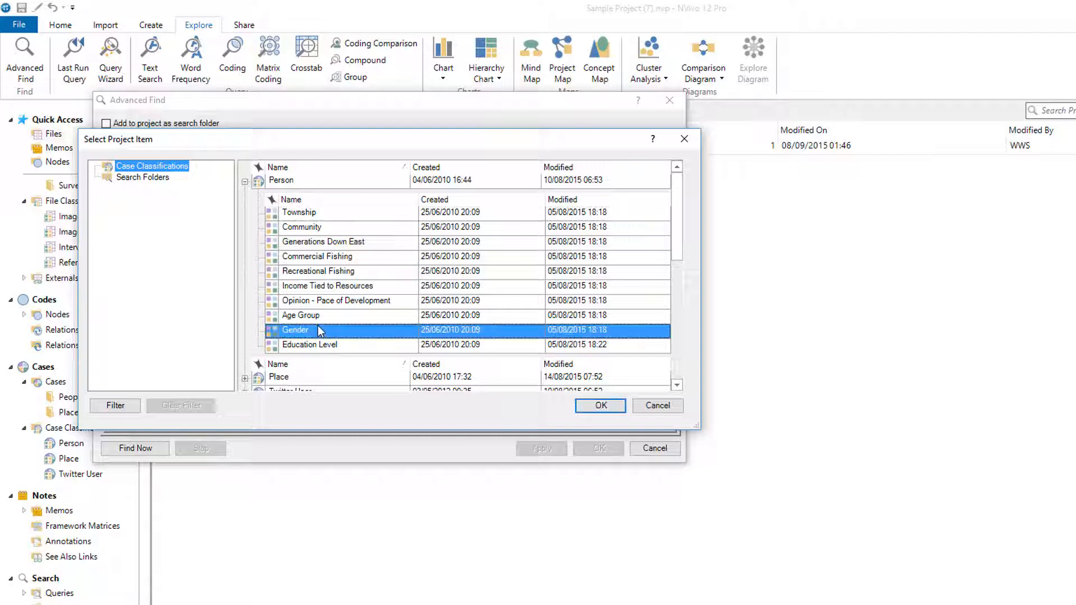
{"action": "left_click", "coordinate": [590, 405]}
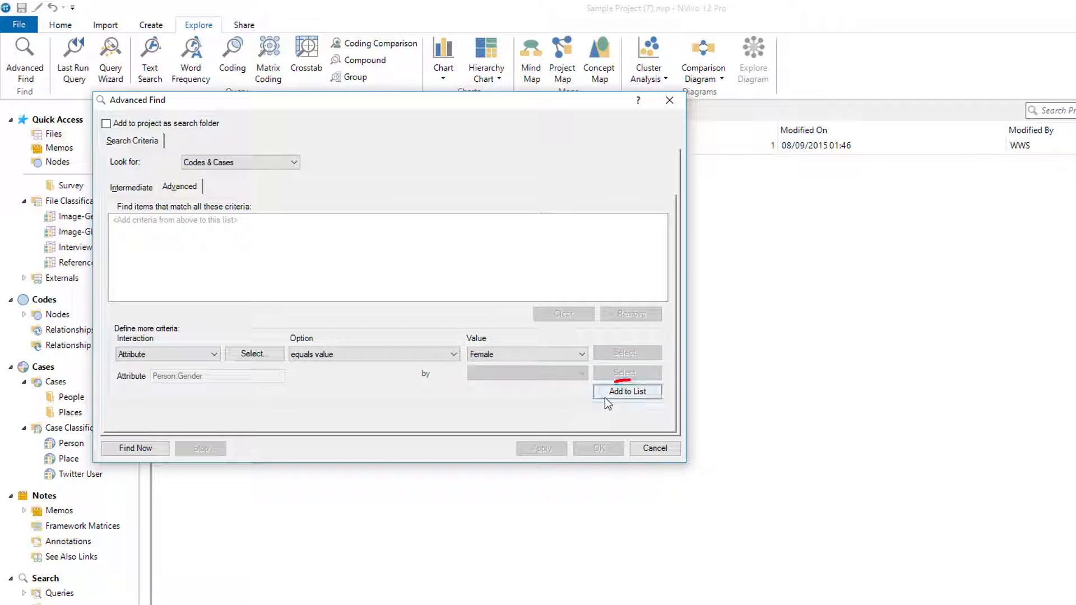
{"action": "left_click", "coordinate": [611, 394]}
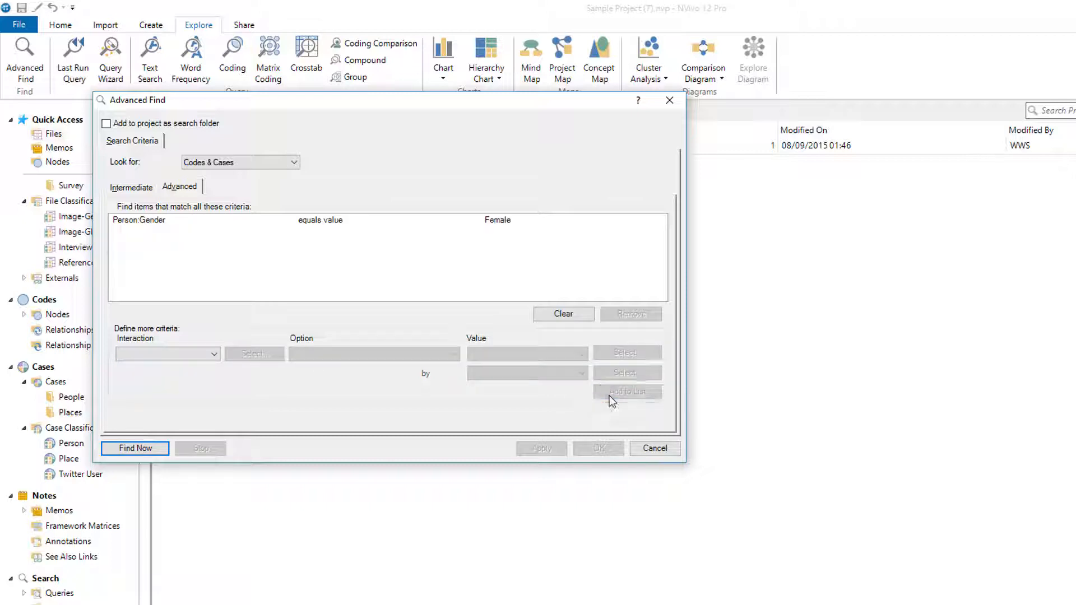
Step: Add a second attribute criterion Person:Commercial Fishing equals value Yes to the search list
{"action": "left_click", "coordinate": [215, 355]}
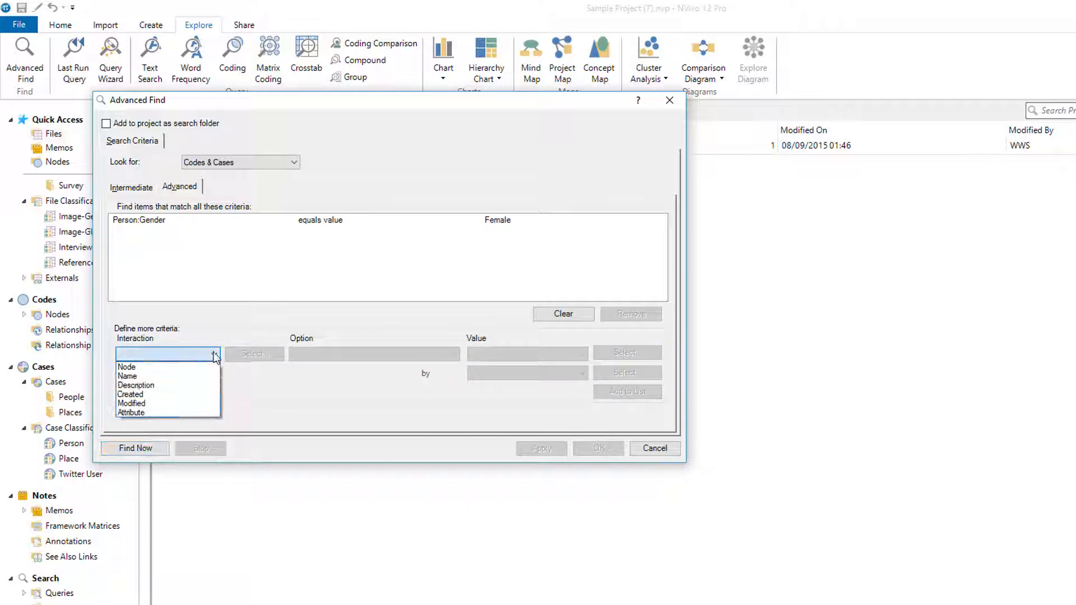
{"action": "left_click", "coordinate": [190, 411]}
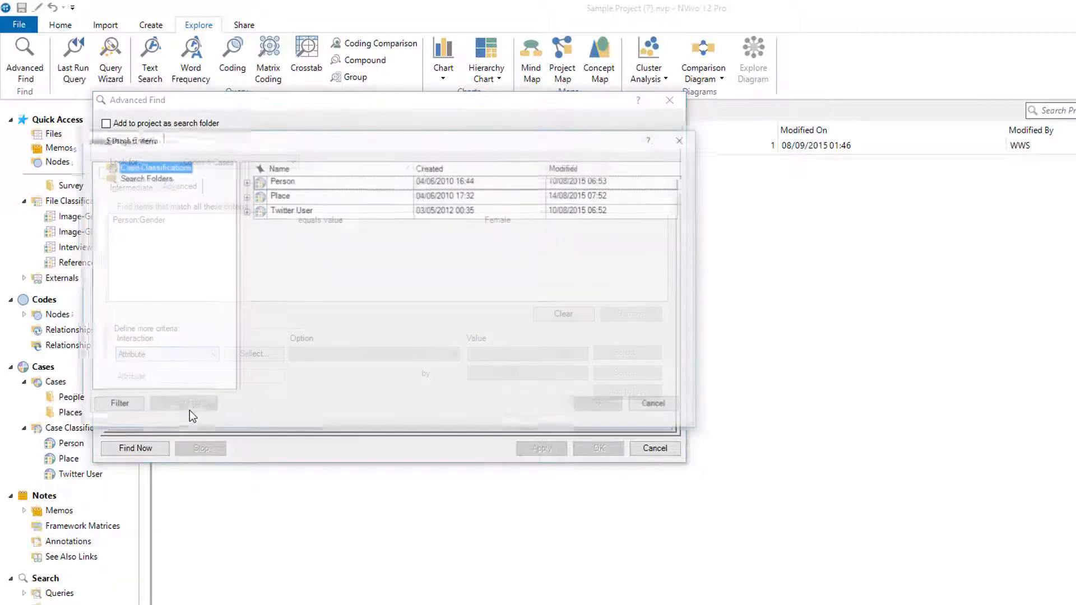
{"action": "left_click", "coordinate": [246, 182]}
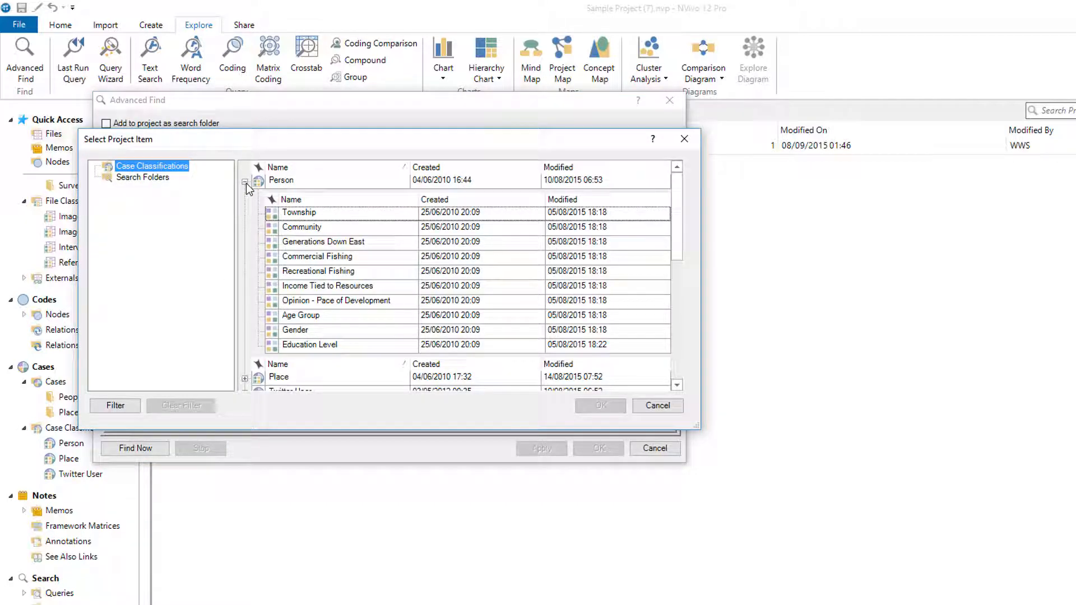
{"action": "left_click", "coordinate": [324, 260]}
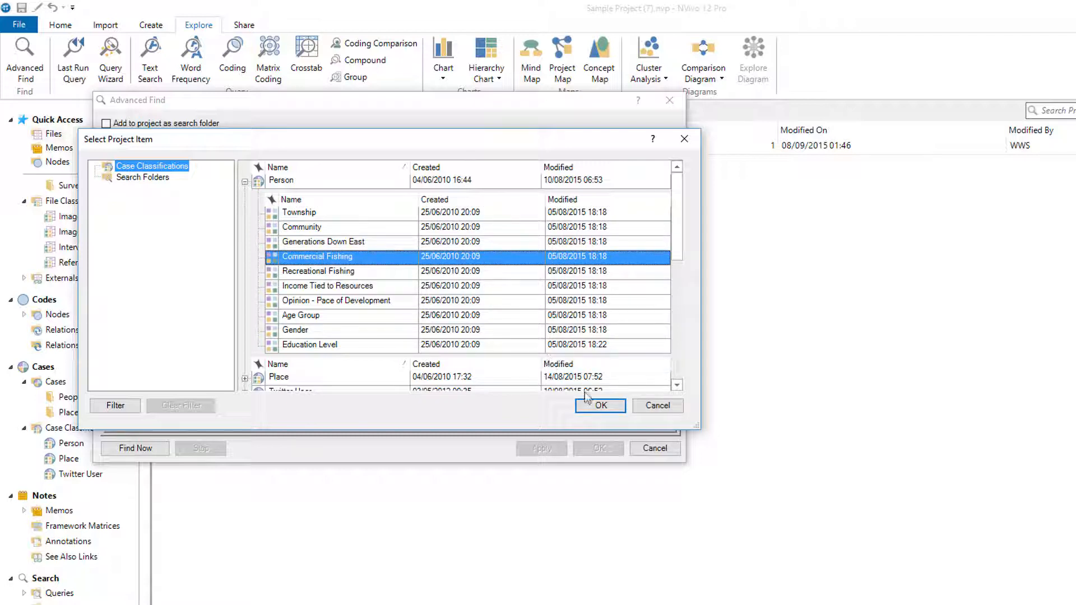
{"action": "left_click", "coordinate": [587, 408]}
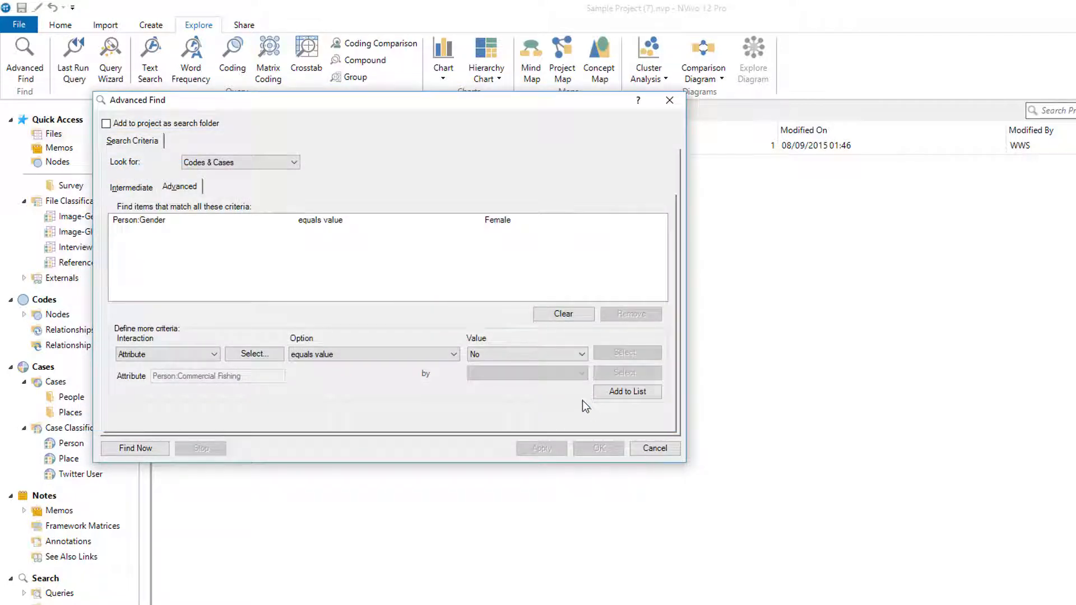
{"action": "left_click", "coordinate": [562, 354]}
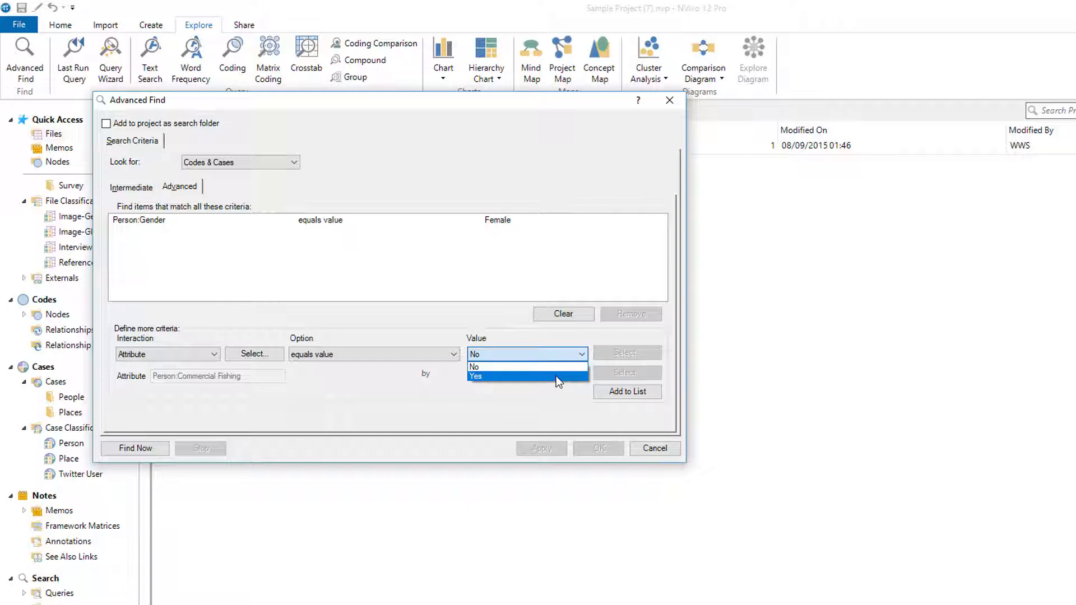
{"action": "left_click", "coordinate": [556, 376]}
{"action": "left_click", "coordinate": [617, 392]}
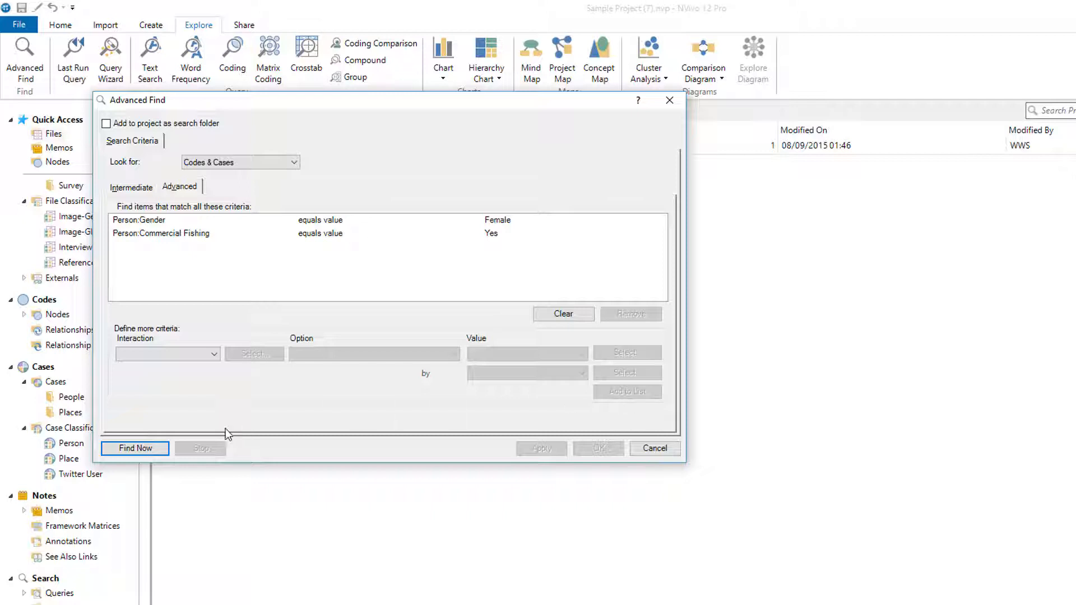
Step: Run the search to list the cases matching both criteria
{"action": "left_click", "coordinate": [135, 448]}
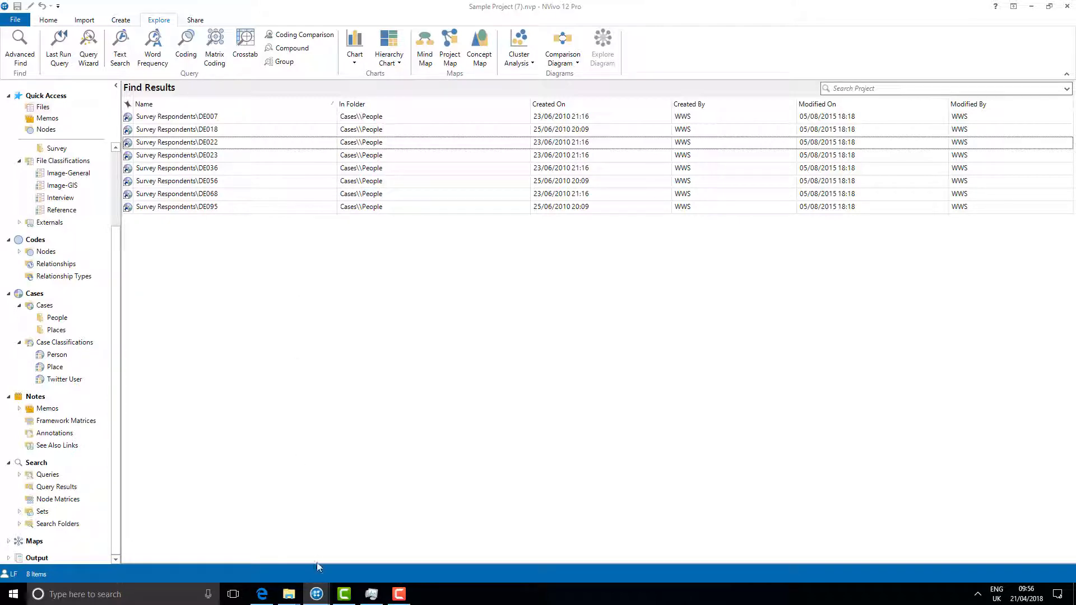
{"action": "left_click", "coordinate": [317, 593]}
{"action": "left_click", "coordinate": [354, 531]}
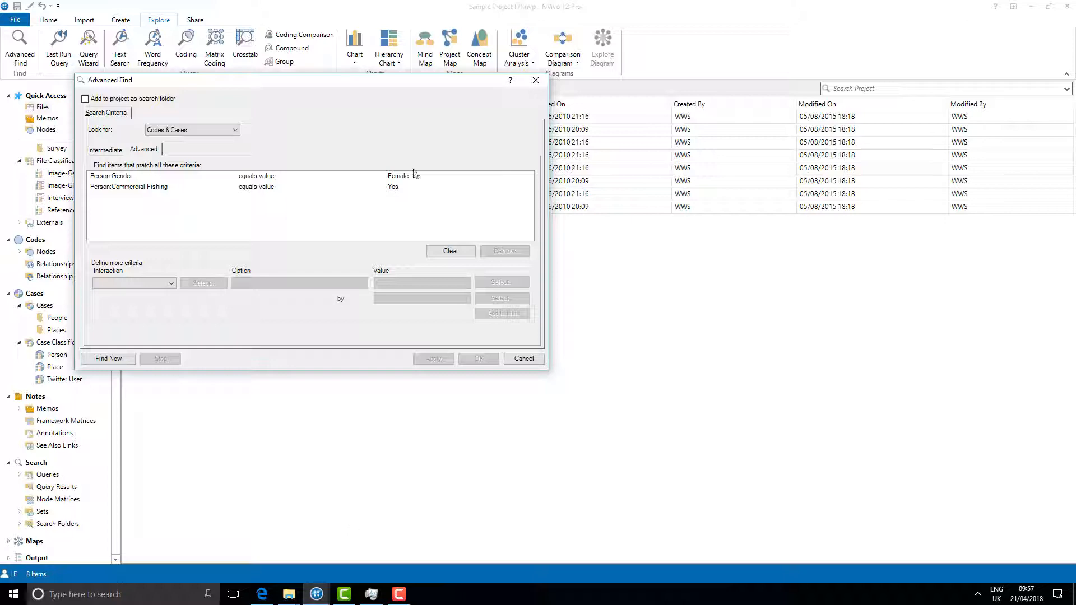
{"action": "left_click_drag", "start_coordinate": [377, 86], "coordinate": [708, 231]}
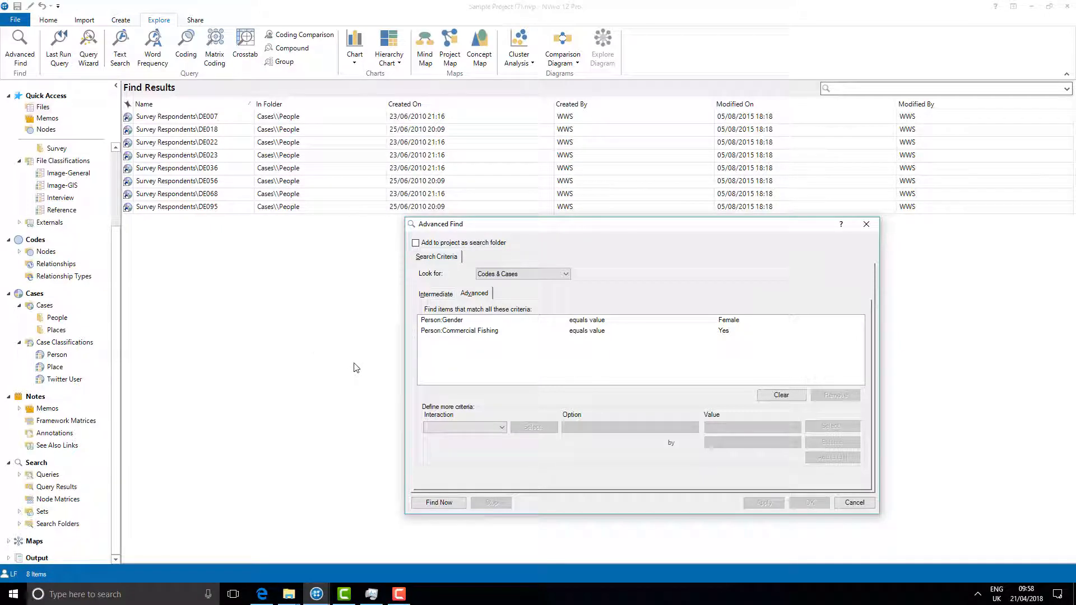
{"action": "left_click", "coordinate": [45, 252]}
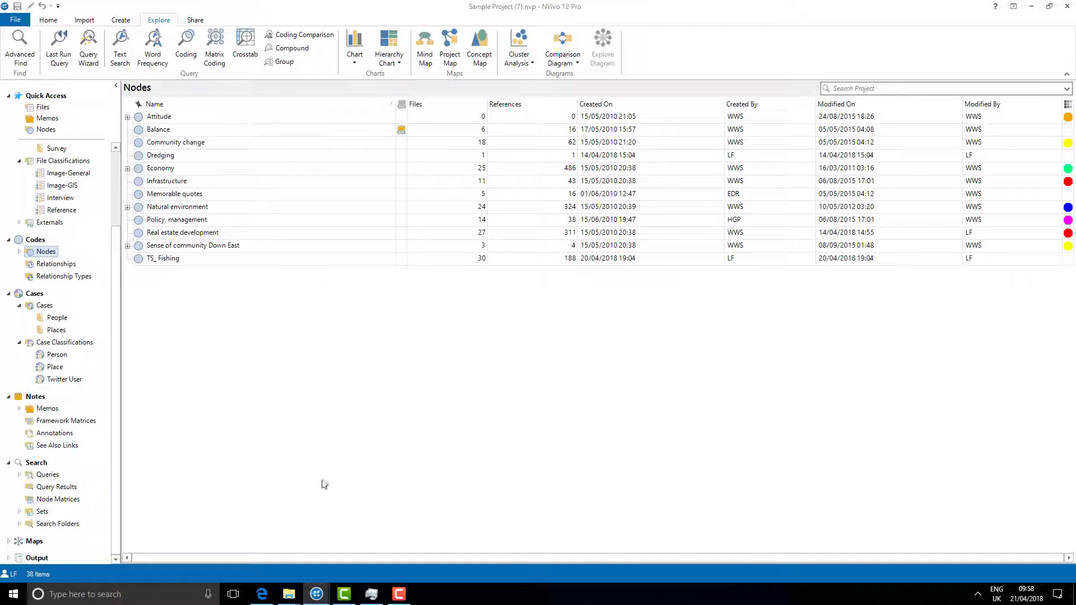
{"action": "mouse_move", "coordinate": [323, 595]}
{"action": "left_click", "coordinate": [366, 529]}
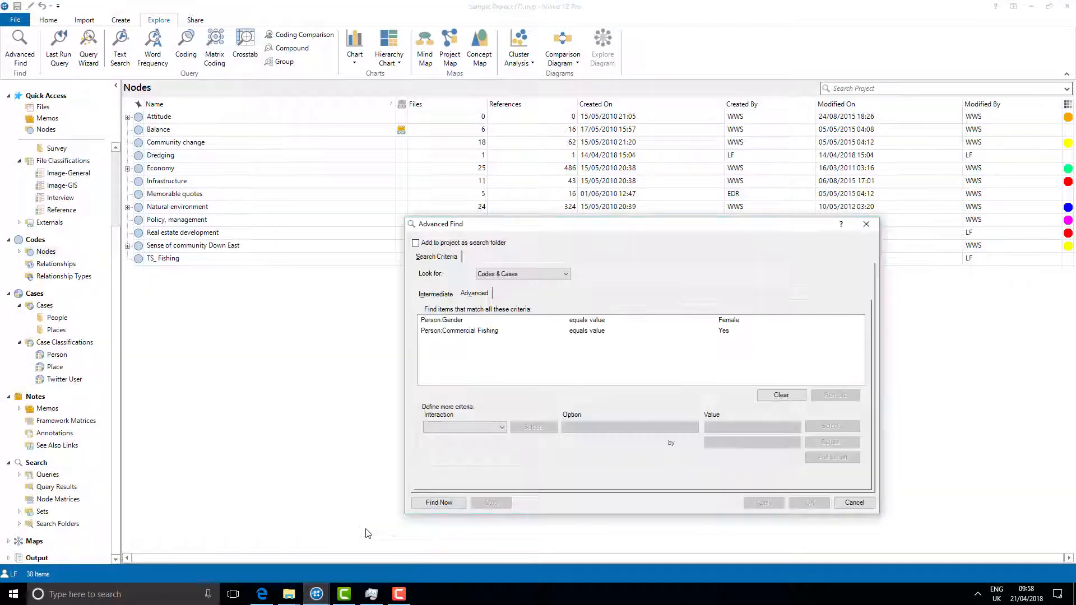
{"action": "left_click", "coordinate": [418, 506]}
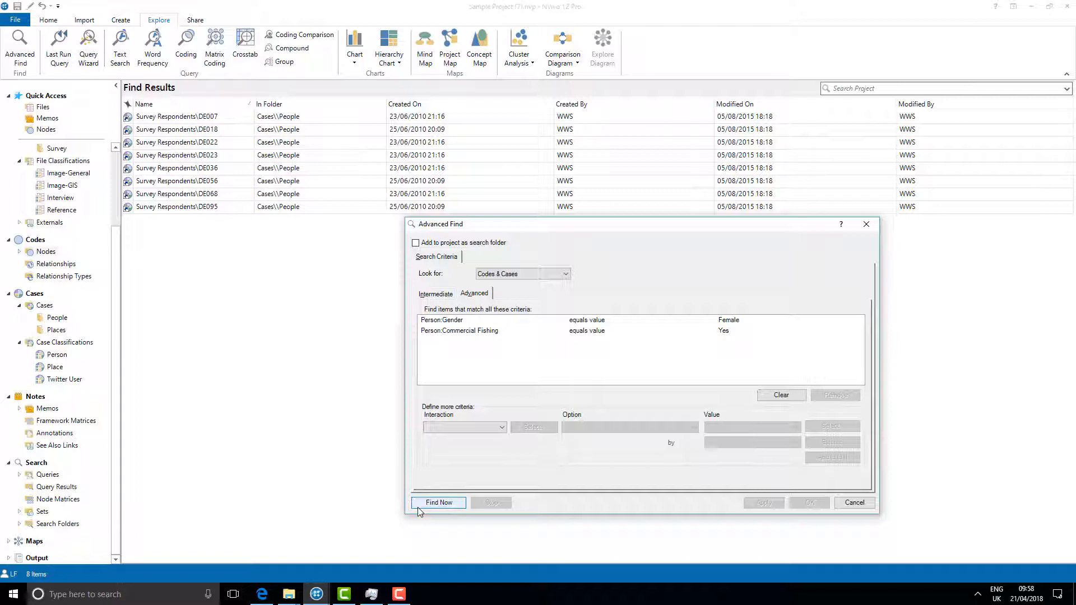
{"action": "left_click", "coordinate": [418, 507]}
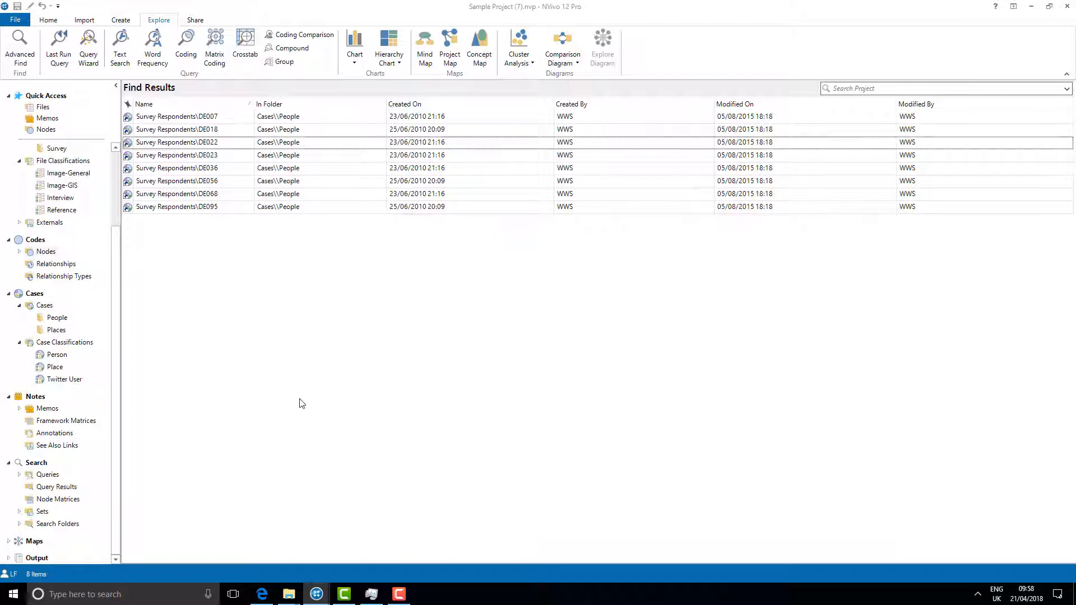
Step: Select all found cases and create them as a new set named Women in Commercial Fishing
{"action": "key", "text": "ctrl+a"}
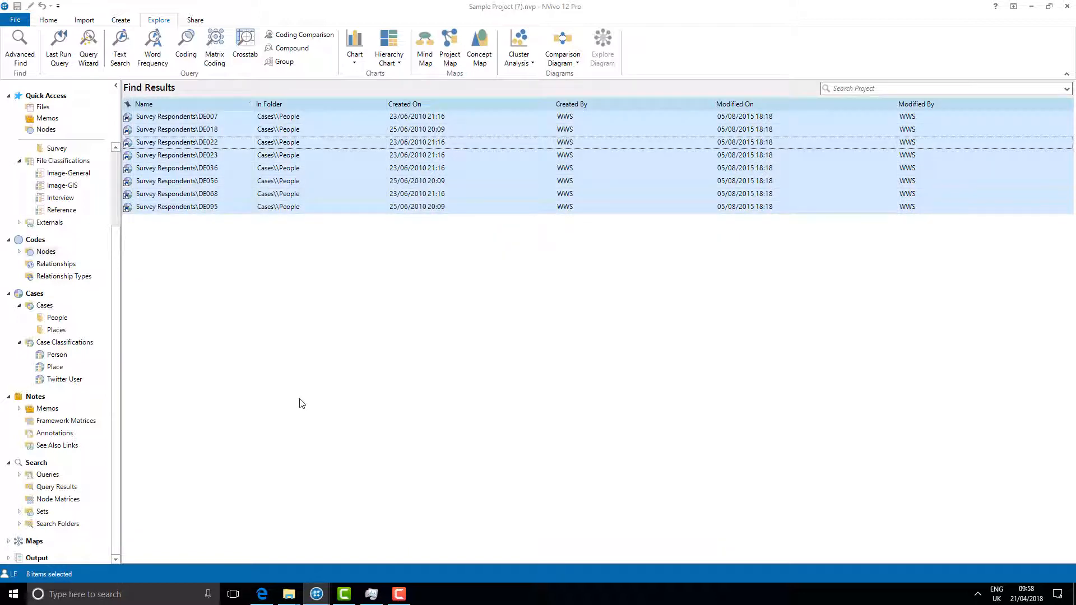
{"action": "right_click", "coordinate": [351, 201]}
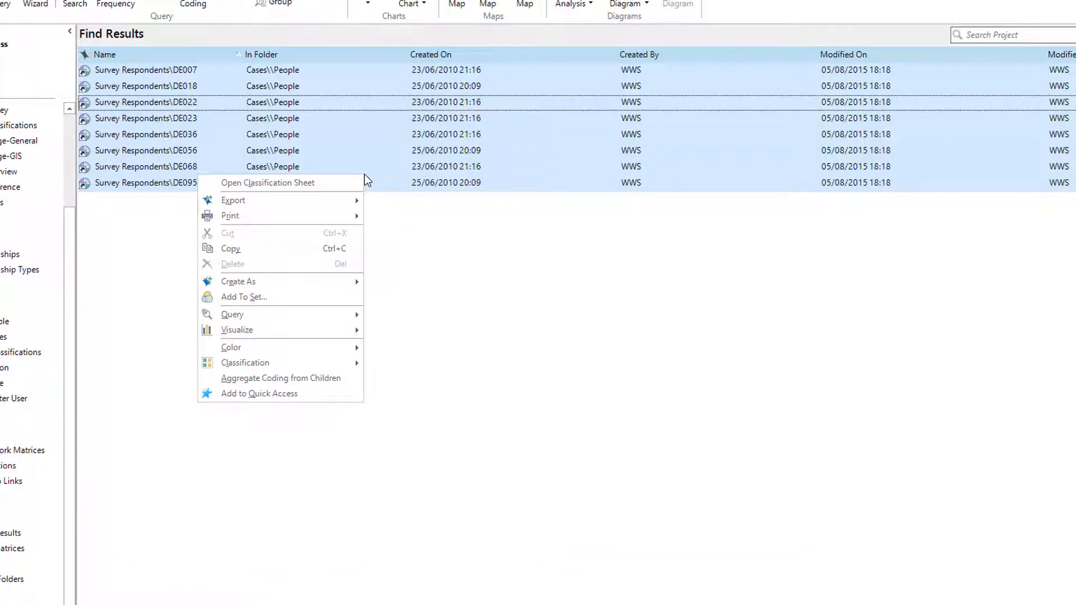
{"action": "mouse_move", "coordinate": [335, 279]}
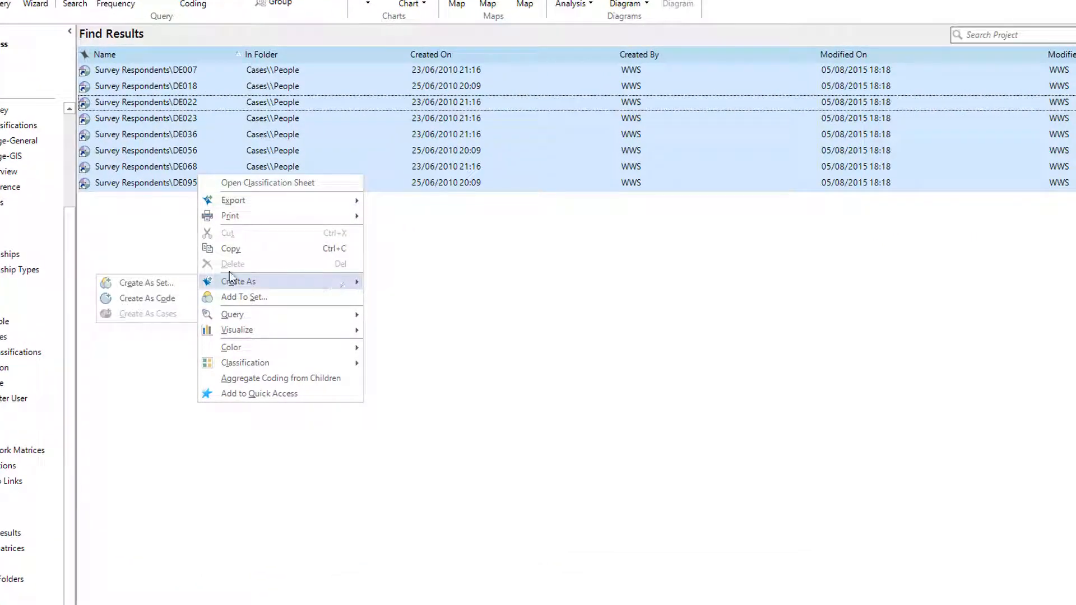
{"action": "left_click", "coordinate": [184, 282]}
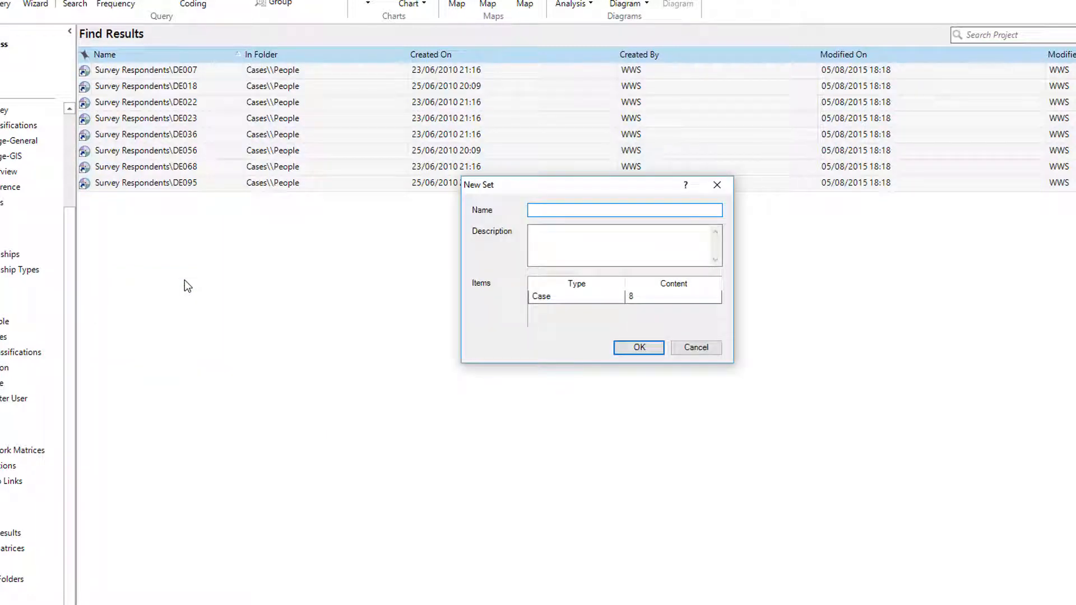
{"action": "type", "text": "Women in Commercial Fishing"}
{"action": "left_click", "coordinate": [634, 348]}
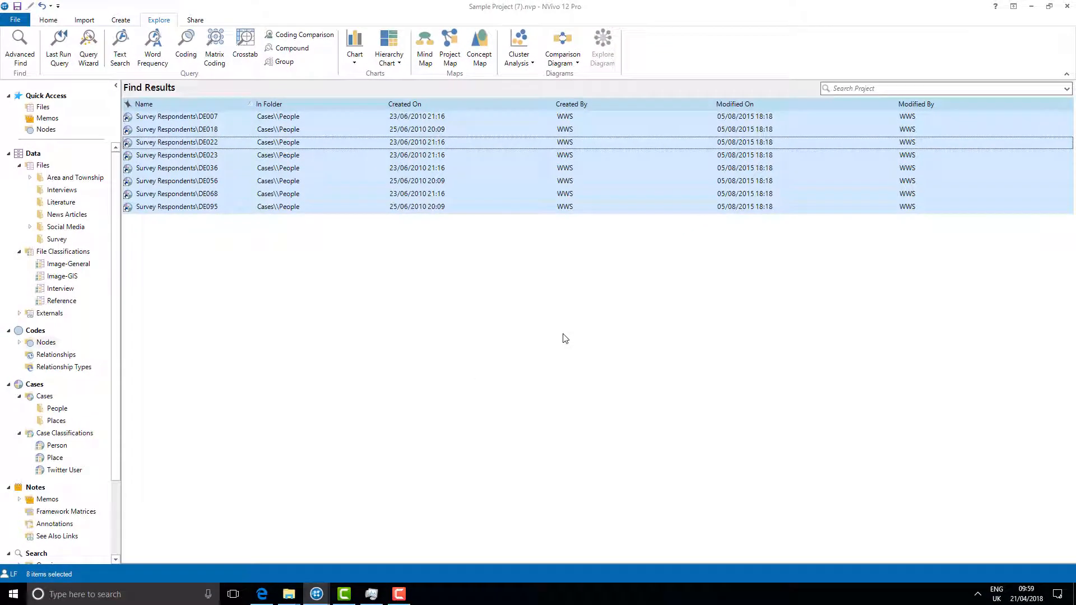
Step: Open the Women in Commercial Fishing set under Sets to view its members
{"action": "left_click_drag", "start_coordinate": [120, 446], "coordinate": [96, 557]}
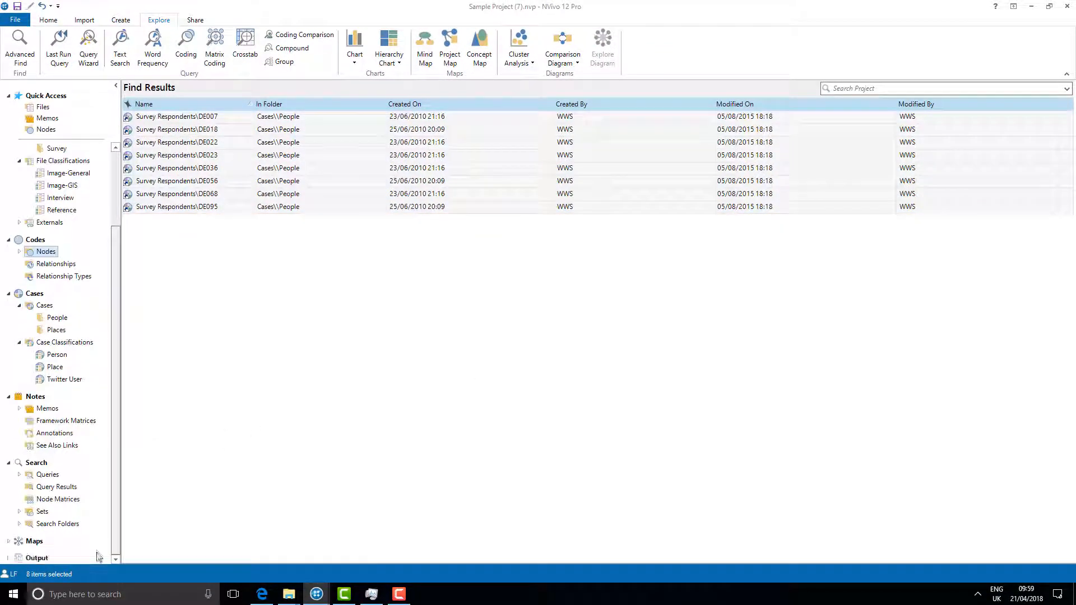
{"action": "double_click", "coordinate": [24, 511]}
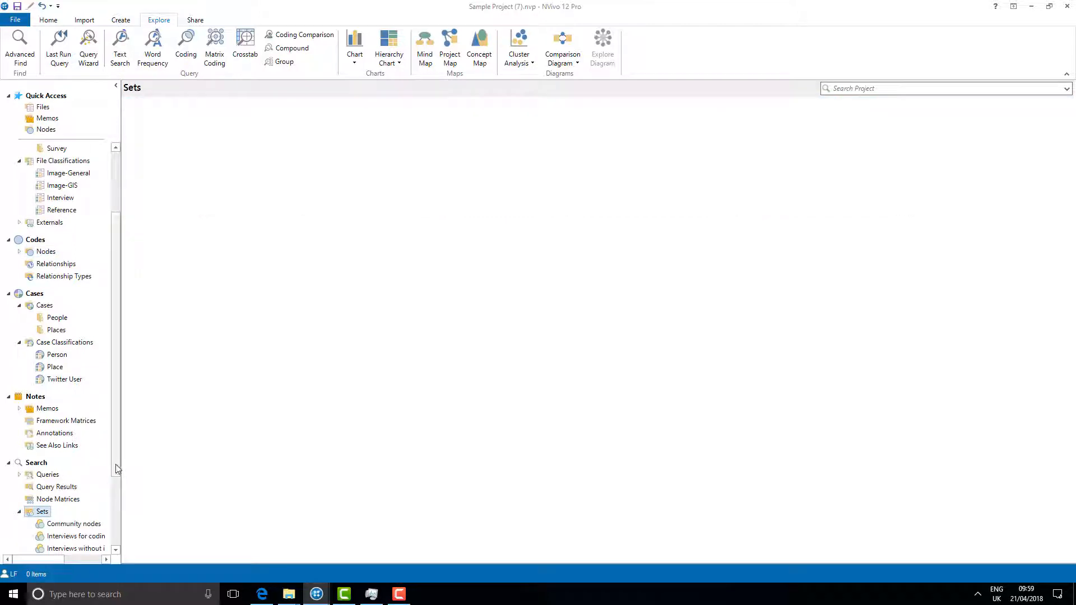
{"action": "scroll", "coordinate": [101, 514], "scroll_direction": "down", "scroll_amount": 3}
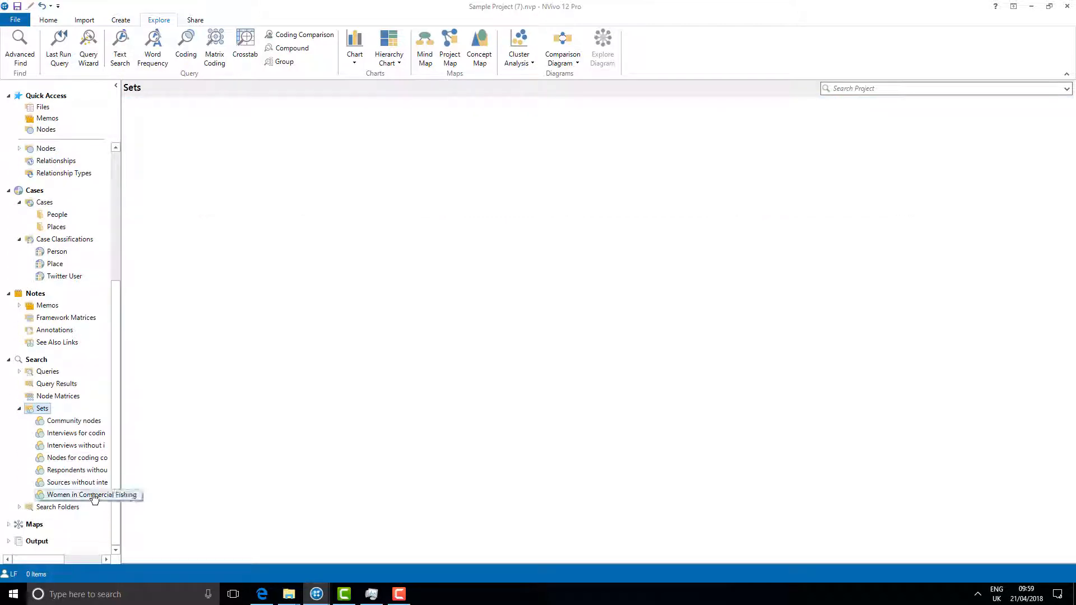
{"action": "left_click", "coordinate": [93, 494]}
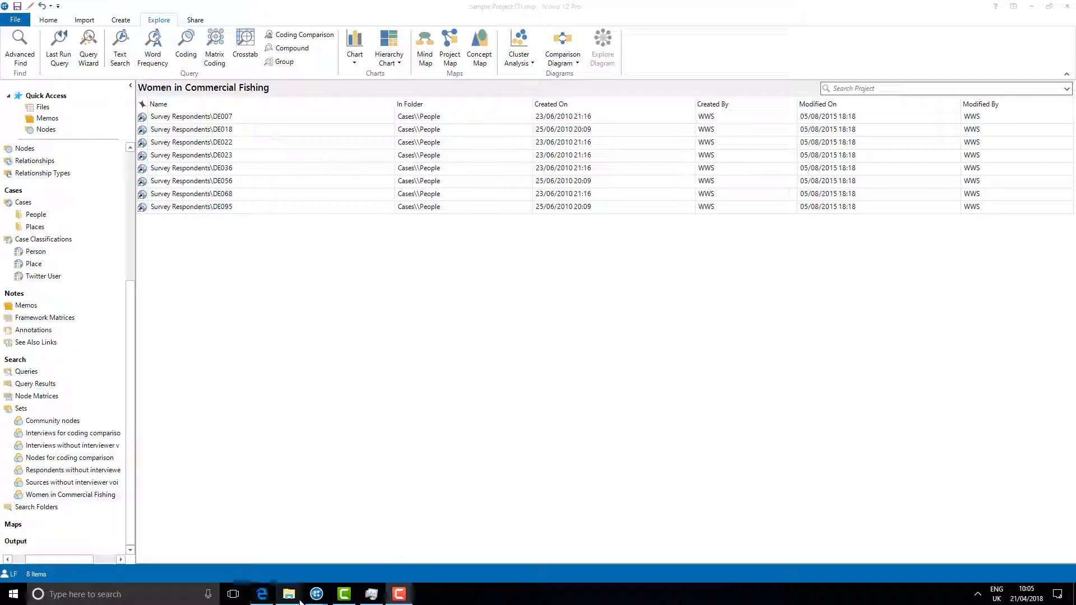
Step: Return to Advanced Find and add the search to the project as a search folder named Women in Commercial Fishing
{"action": "mouse_move", "coordinate": [317, 594]}
{"action": "left_click", "coordinate": [364, 521]}
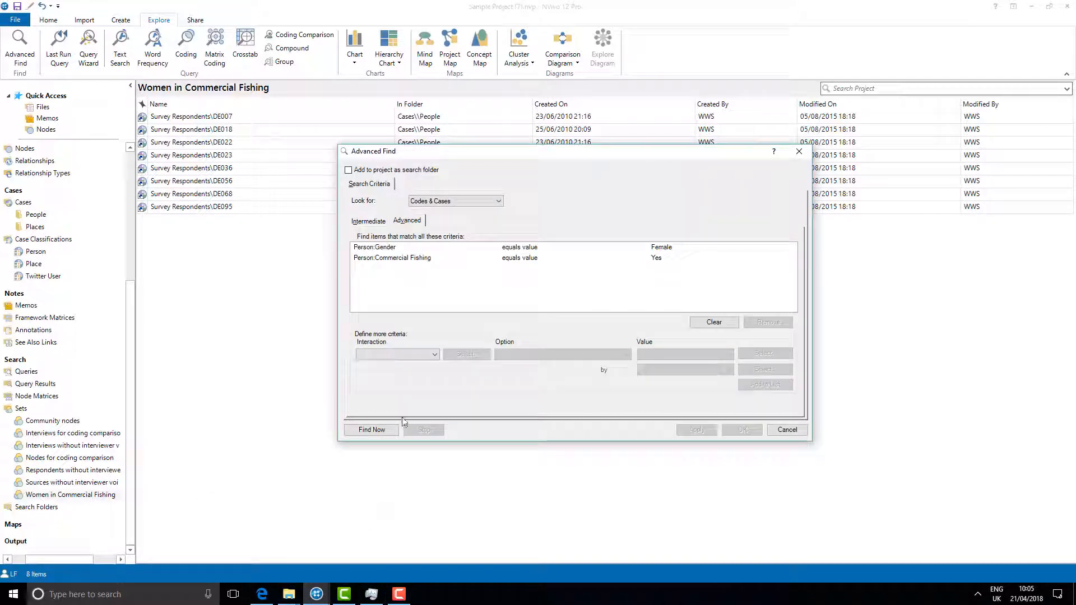
{"action": "left_click", "coordinate": [436, 173]}
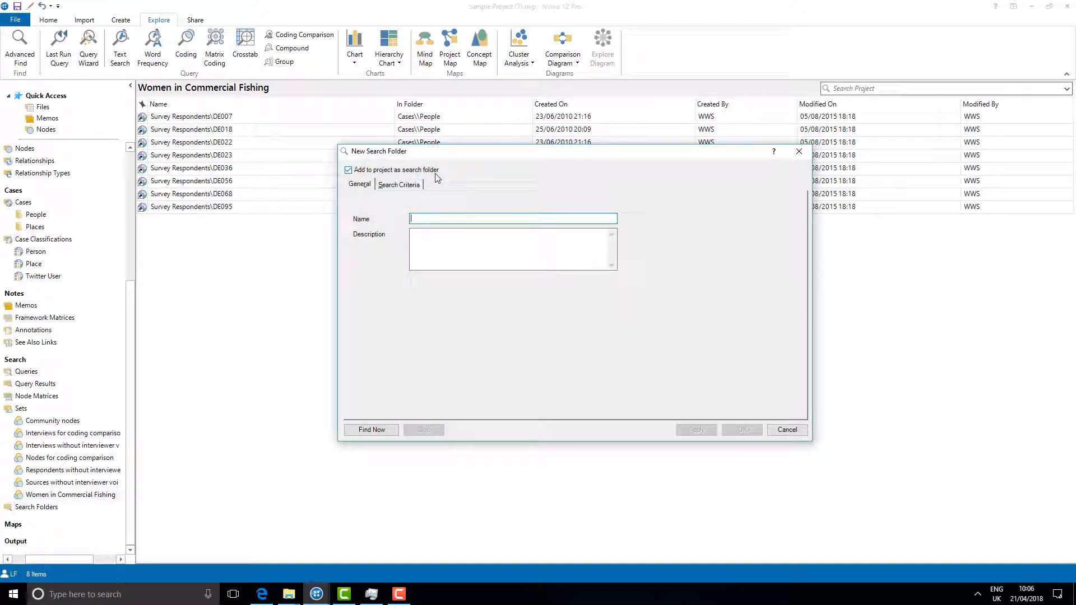
{"action": "type", "text": "Women in Commercial Fishing"}
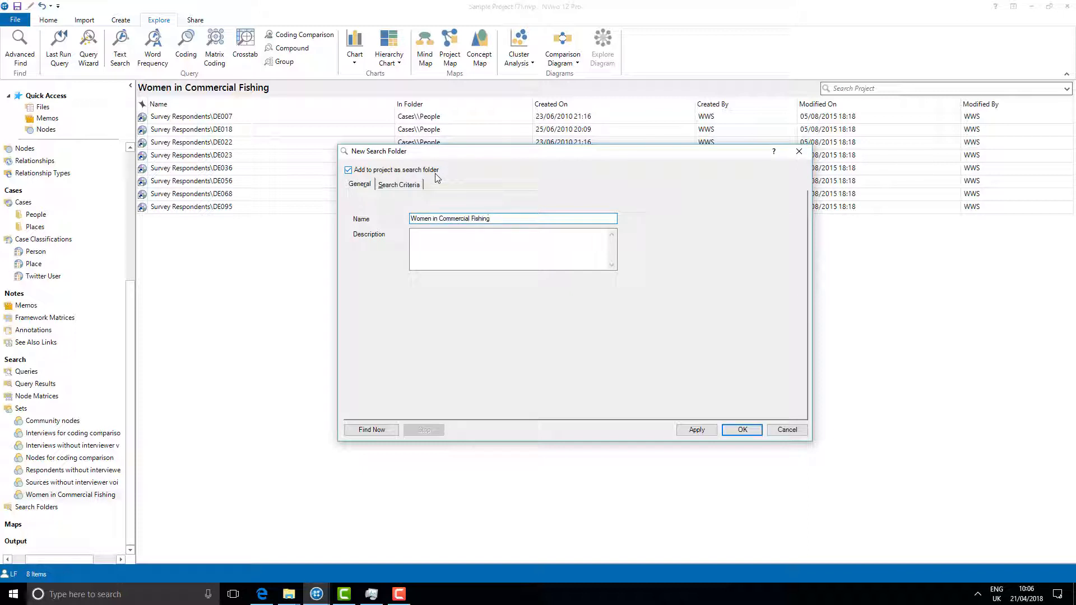
{"action": "left_click", "coordinate": [700, 431]}
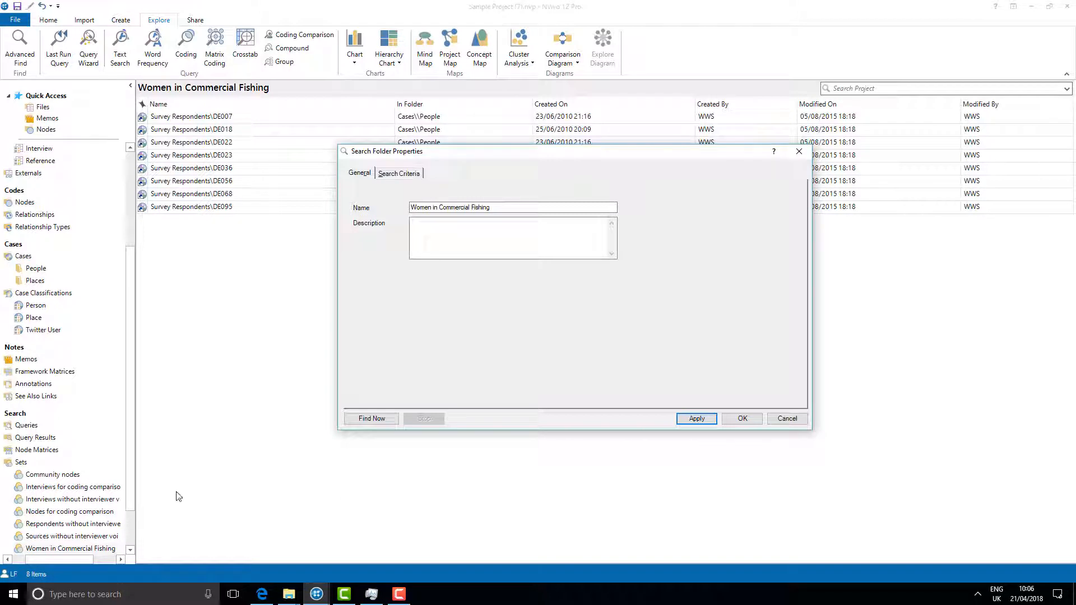
Step: Expand Search Folders and open the Women in Commercial Fishing search folder to view its cases
{"action": "left_click_drag", "start_coordinate": [131, 486], "coordinate": [127, 535]}
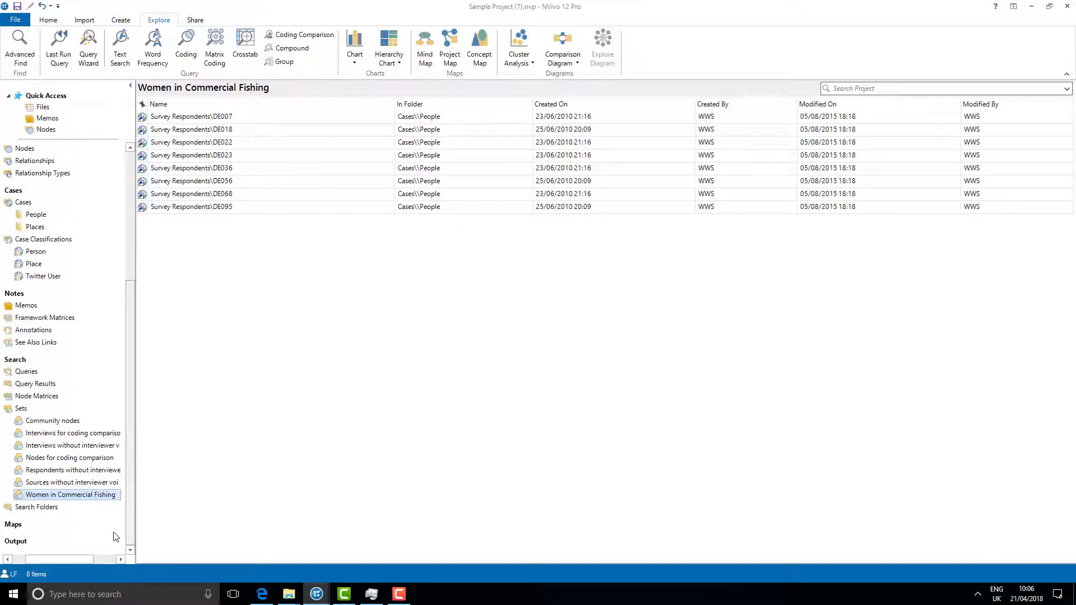
{"action": "left_click", "coordinate": [7, 510]}
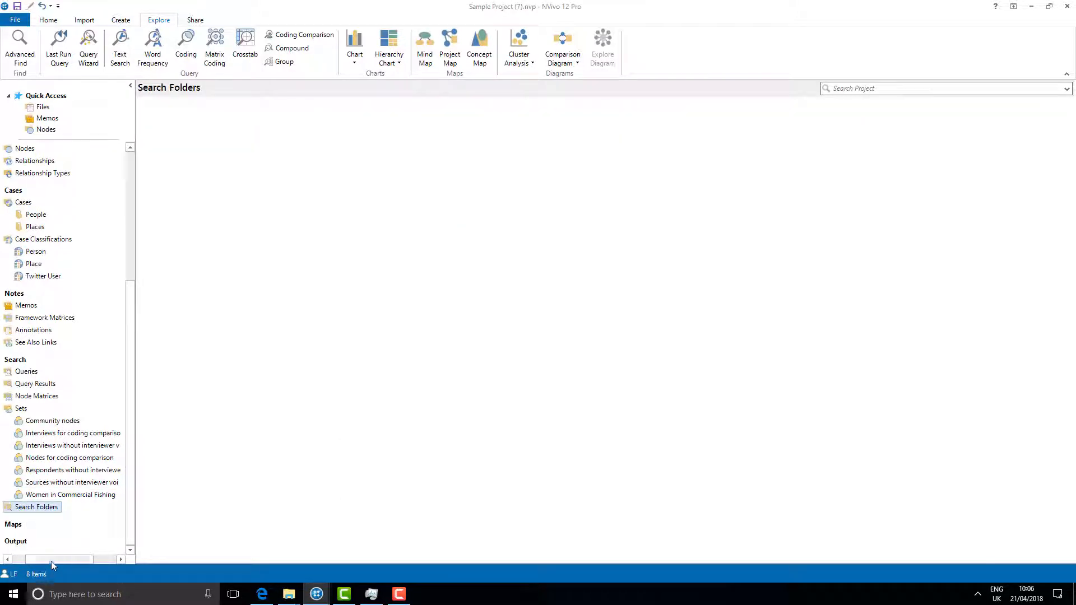
{"action": "left_click_drag", "start_coordinate": [51, 561], "coordinate": [37, 560]}
{"action": "left_click", "coordinate": [20, 507]}
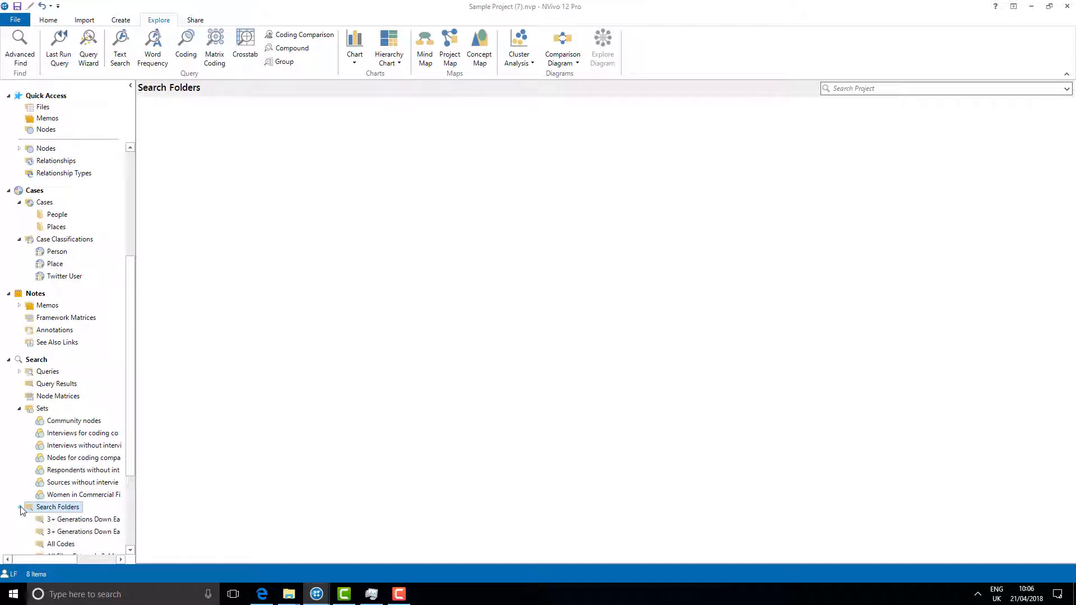
{"action": "left_click_drag", "start_coordinate": [129, 470], "coordinate": [128, 521]}
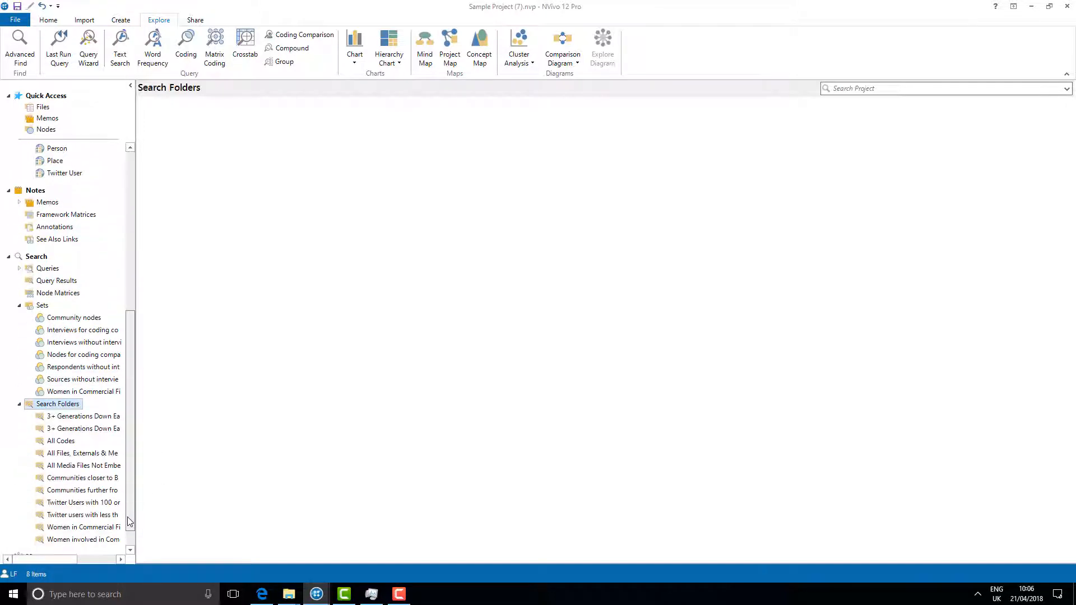
{"action": "left_click", "coordinate": [110, 529]}
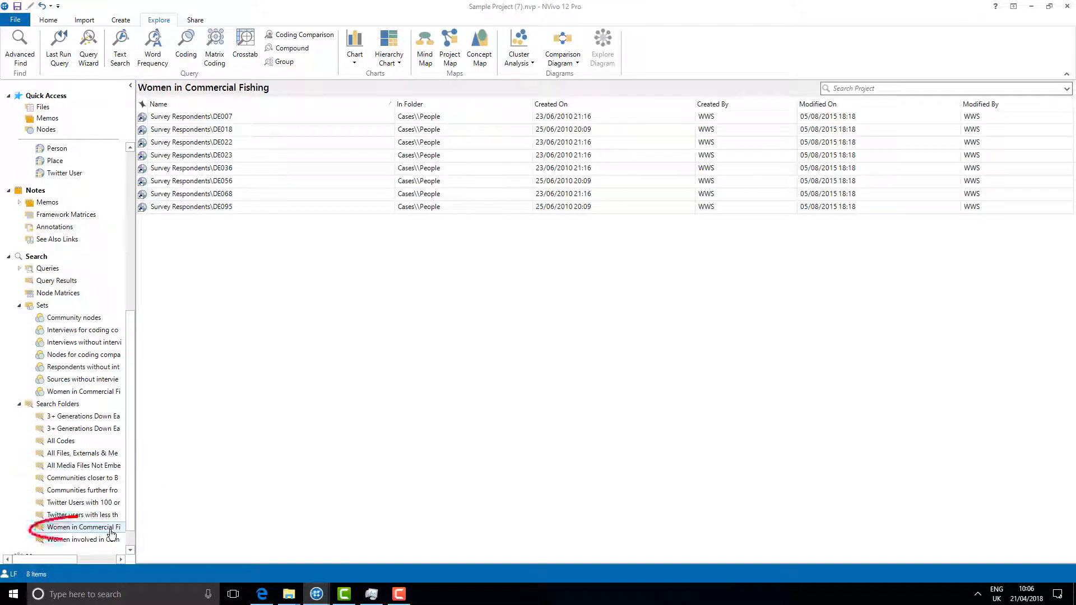